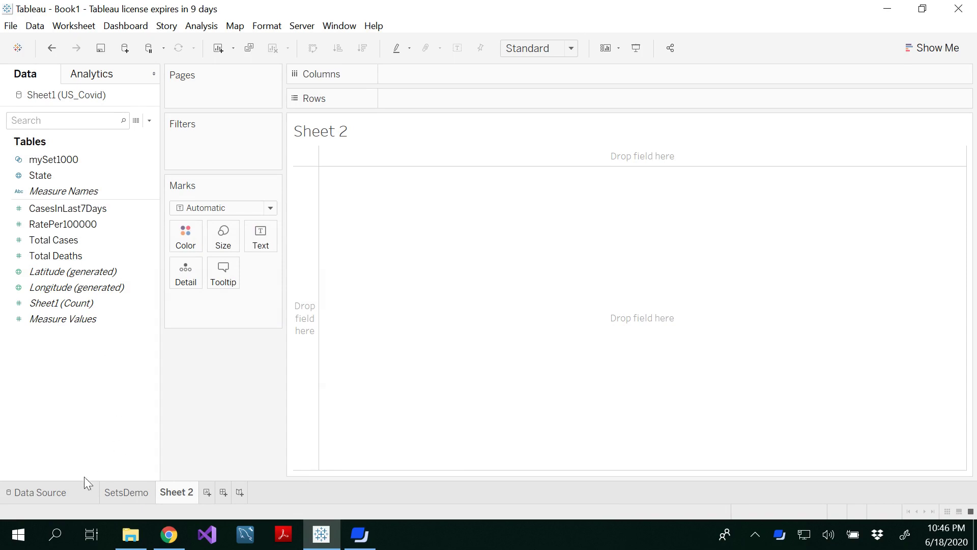
Look over the US_Covid data table and the SetsDemo map, then return to Sheet 2.
left_click(66, 491)
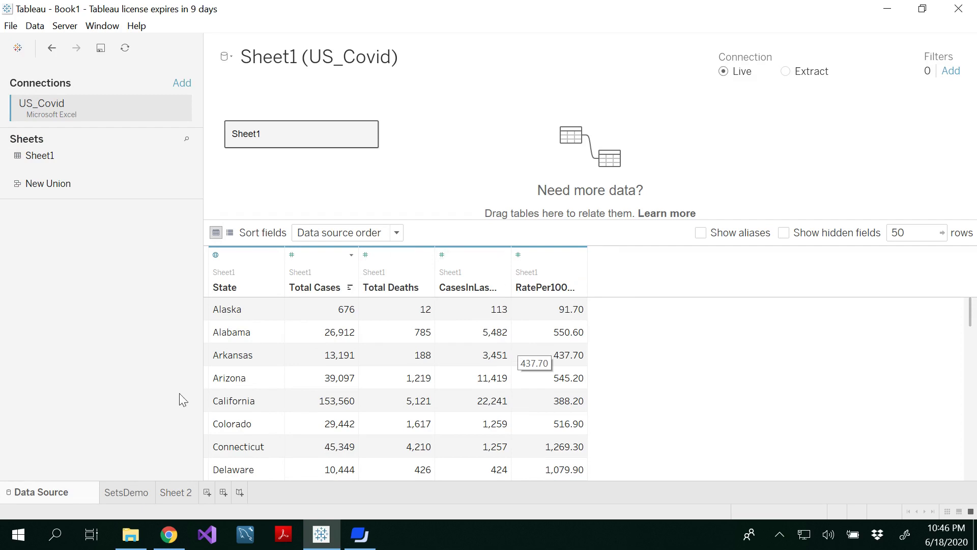
left_click(129, 495)
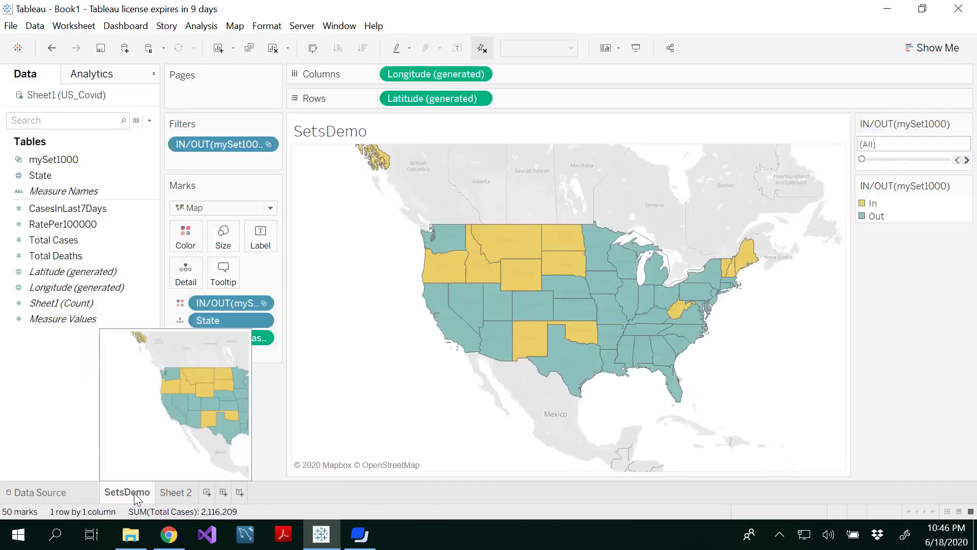
left_click(177, 493)
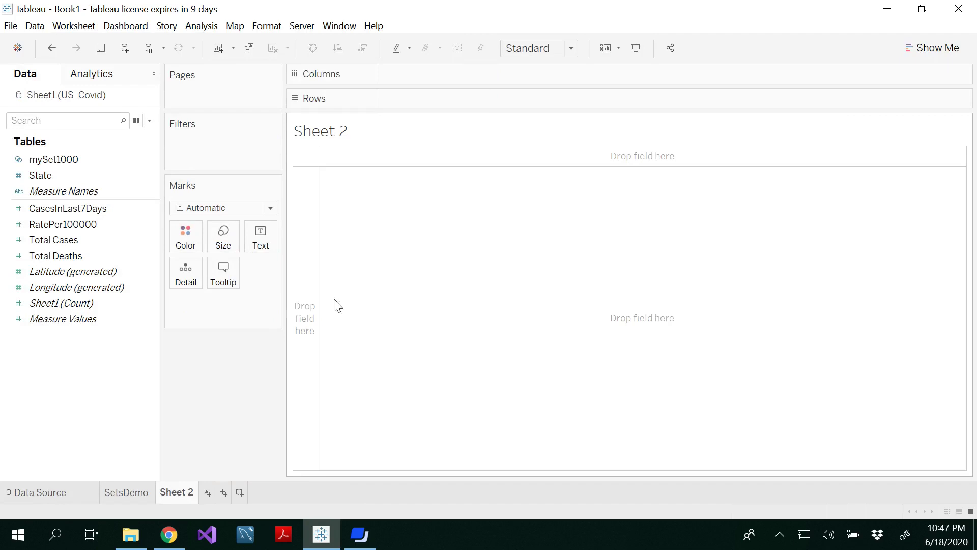
Plot SUM(Total Cases) as columns for each State, labelling every bar with its total.
left_click(66, 175)
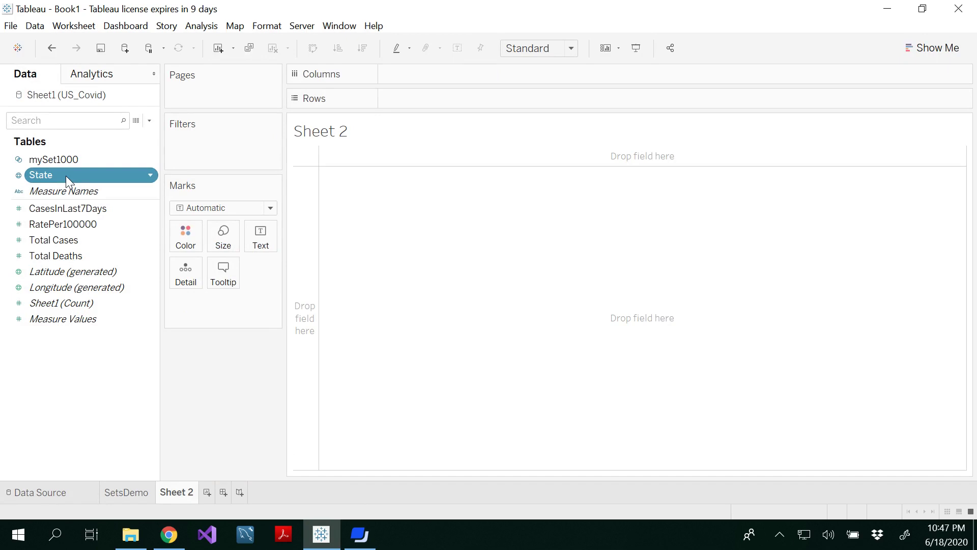
left_click_drag(66, 176, 428, 80)
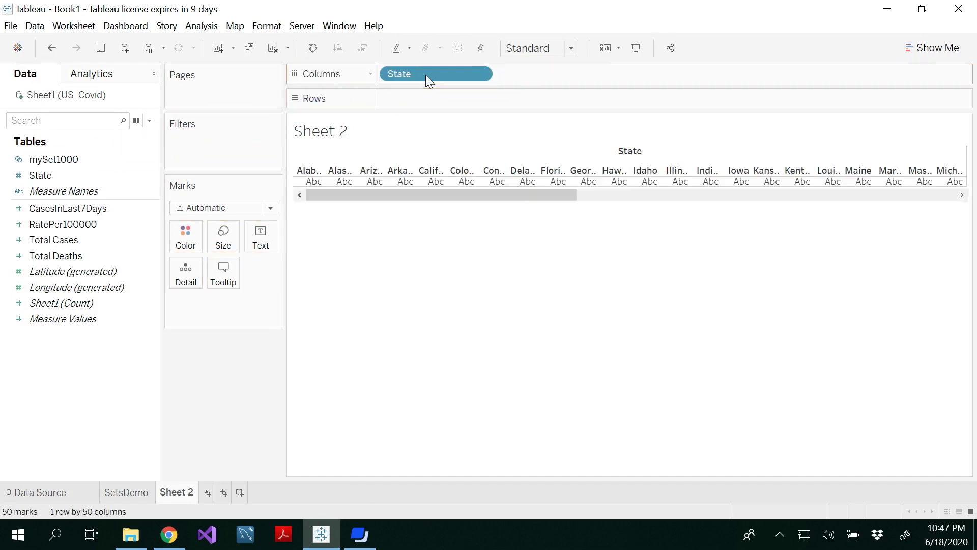
left_click_drag(57, 240, 419, 104)
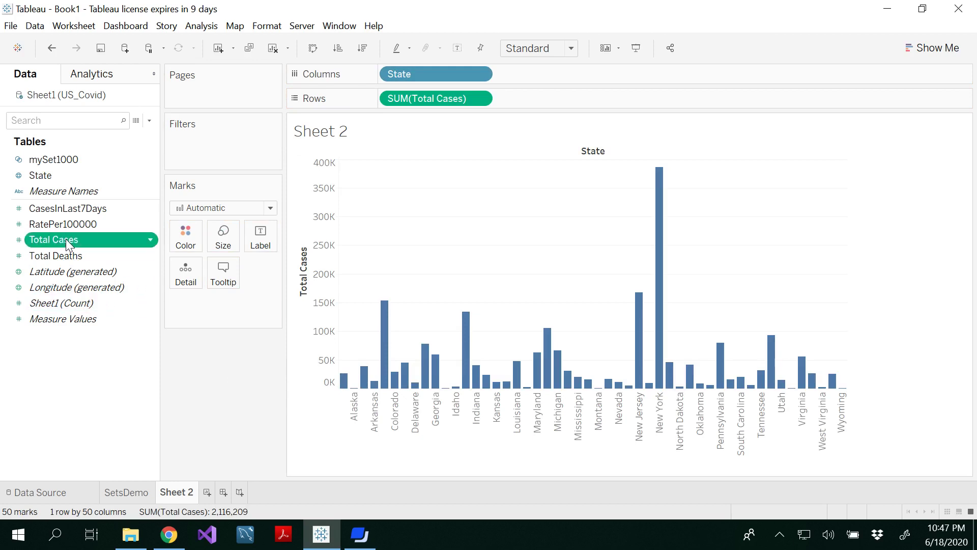
left_click_drag(65, 239, 268, 238)
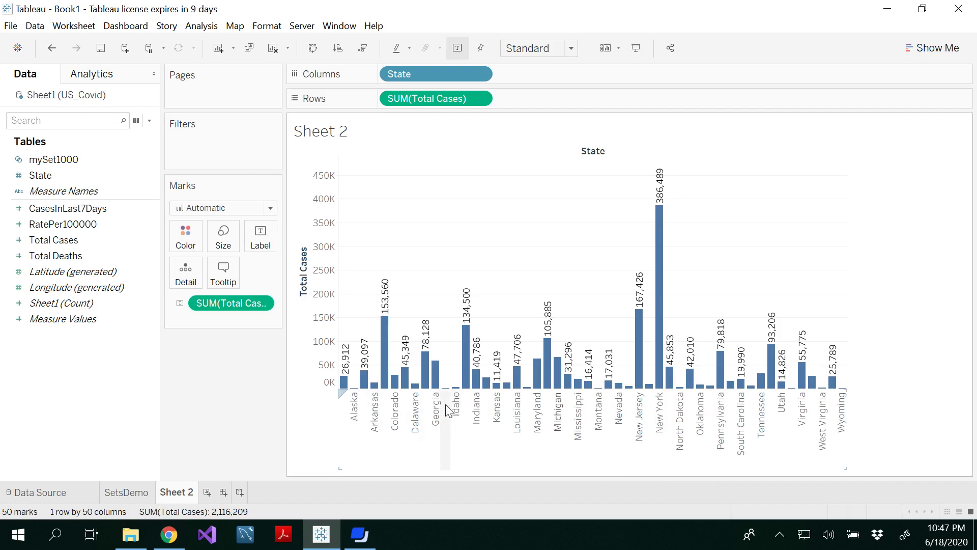
mouse_move(446, 393)
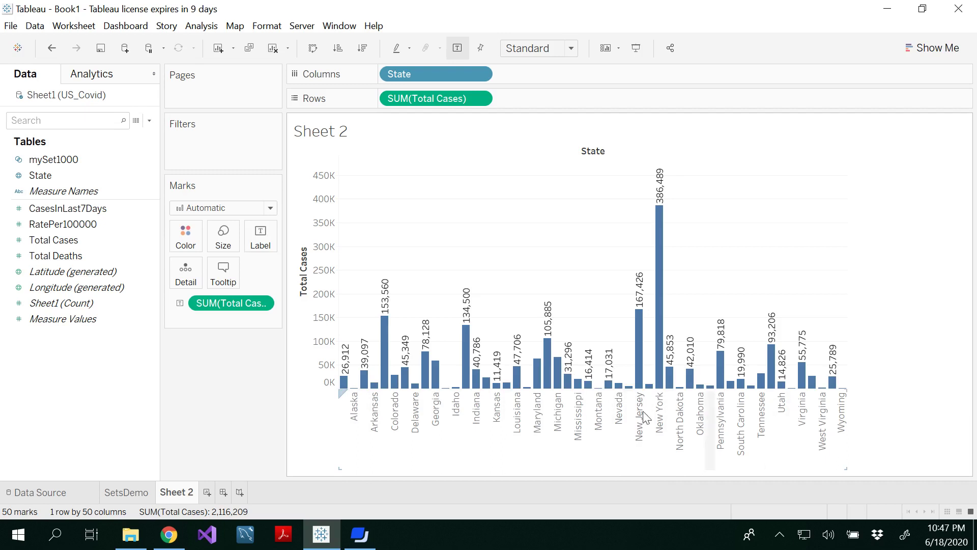
Multi-select Alaska, Hawaii, Idaho, Maine, Montana, New Hampshire, North Dakota and Oregon.
left_click(354, 414)
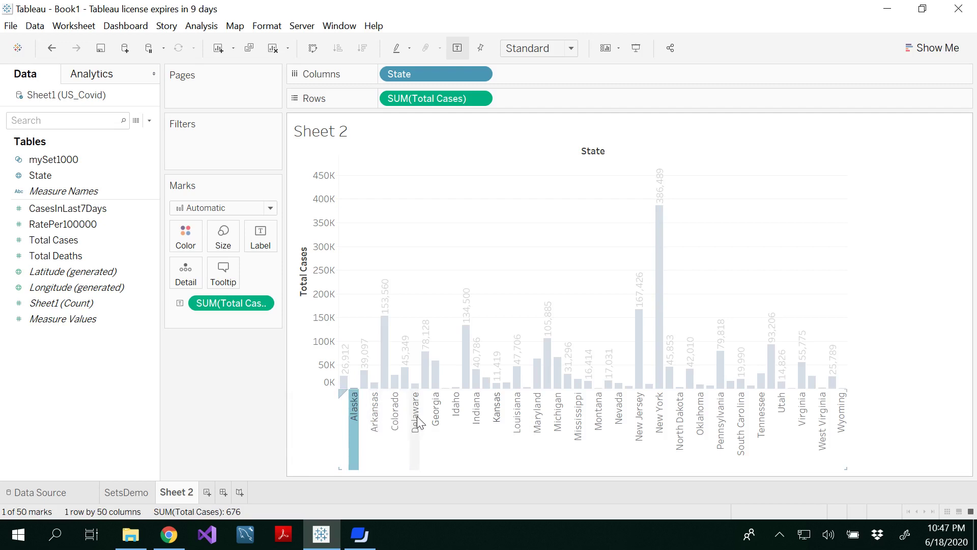
left_click(446, 406, "ctrl")
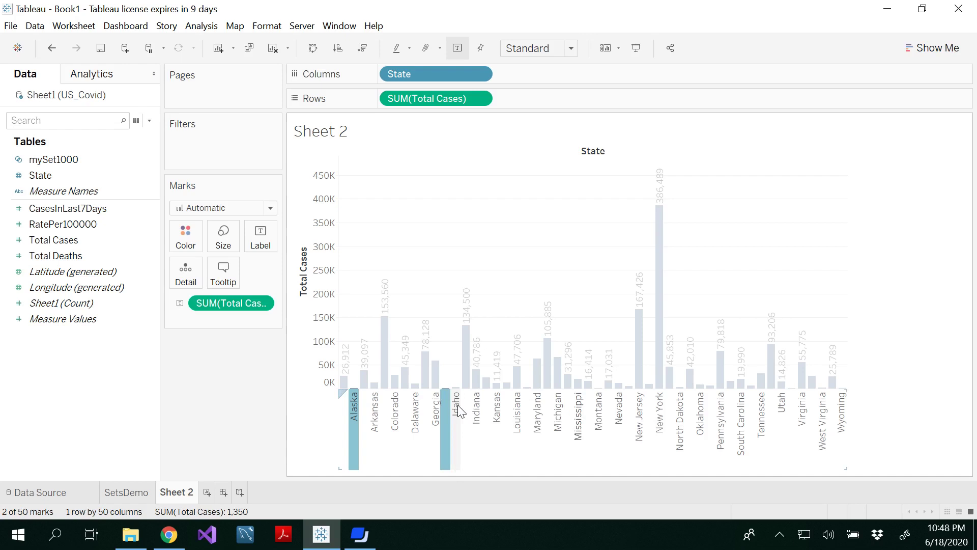
left_click(458, 409, "ctrl")
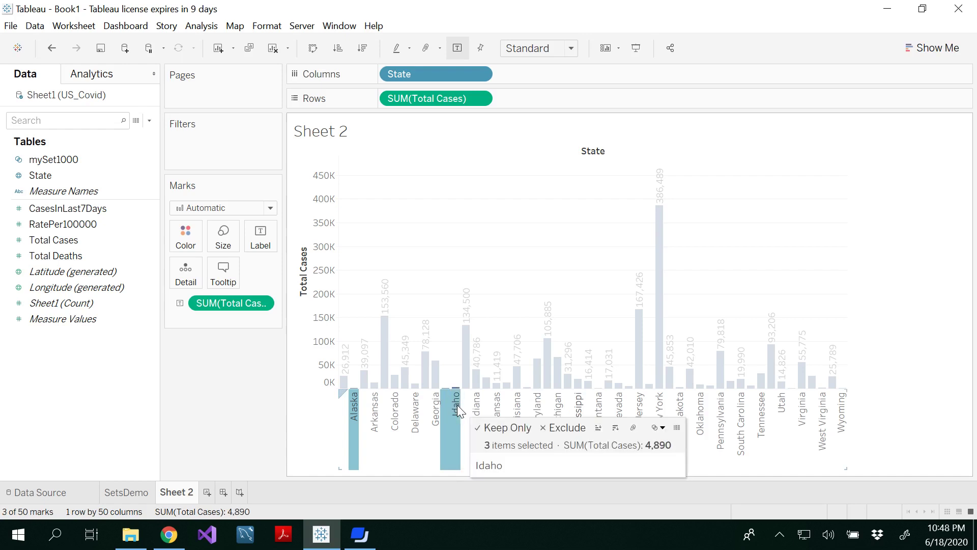
left_click(529, 397, "ctrl")
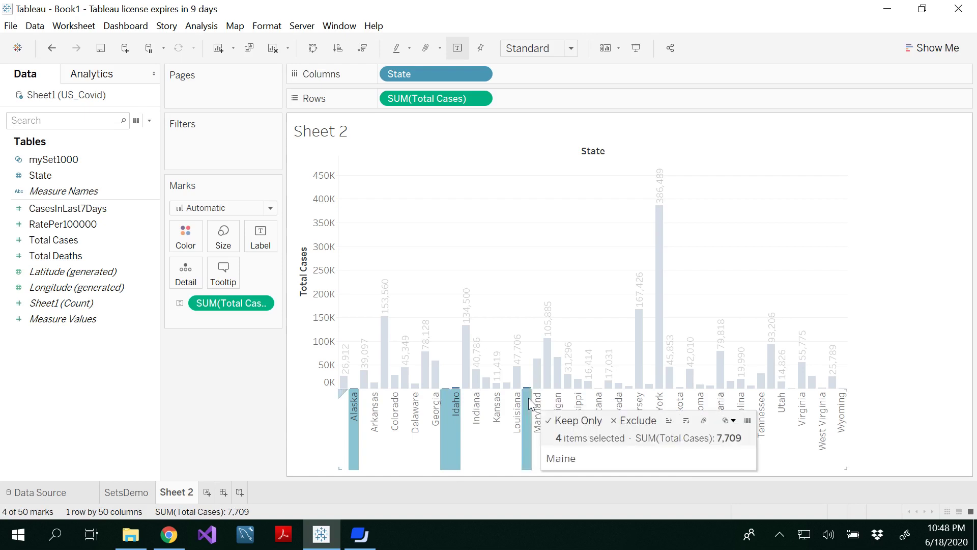
left_click(599, 402, "ctrl")
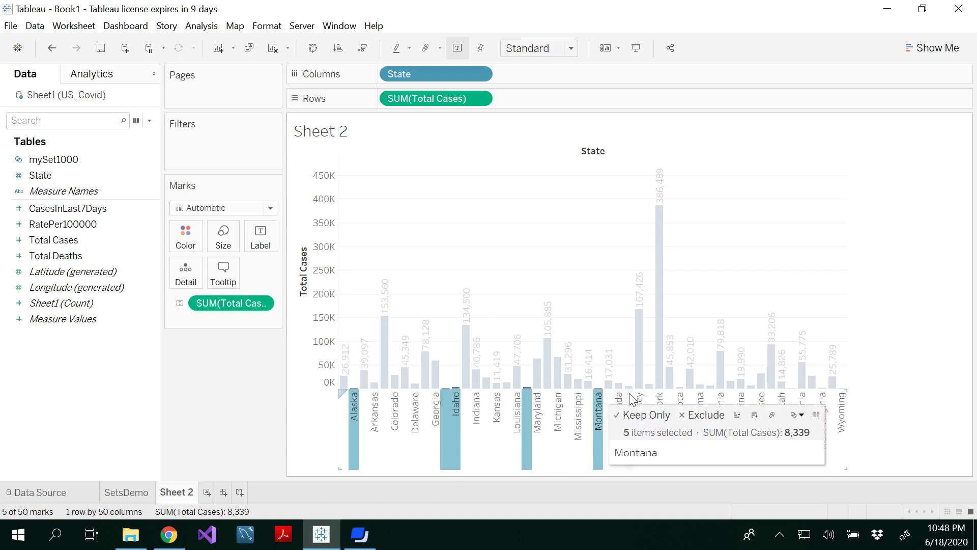
left_click(630, 400, "ctrl")
left_click(680, 400, "ctrl")
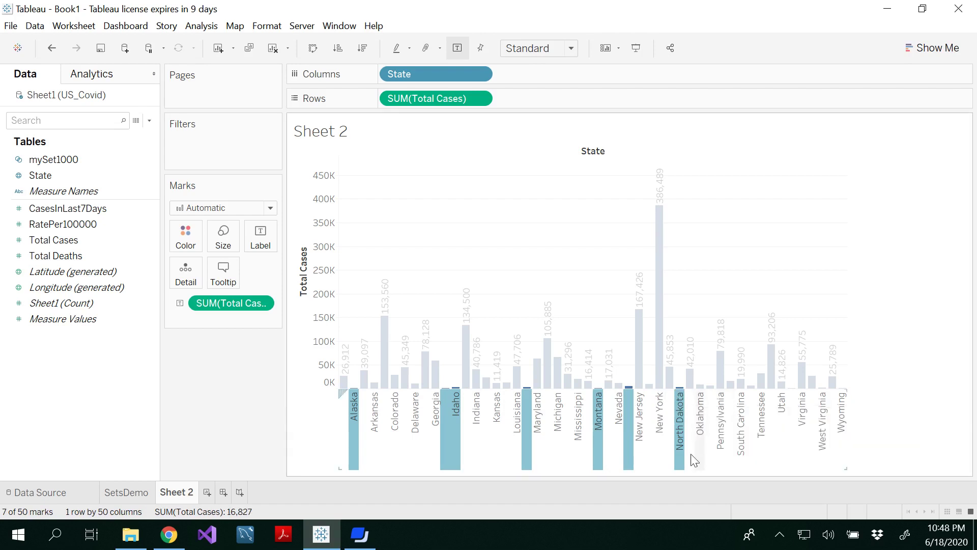
left_click(711, 399, "ctrl")
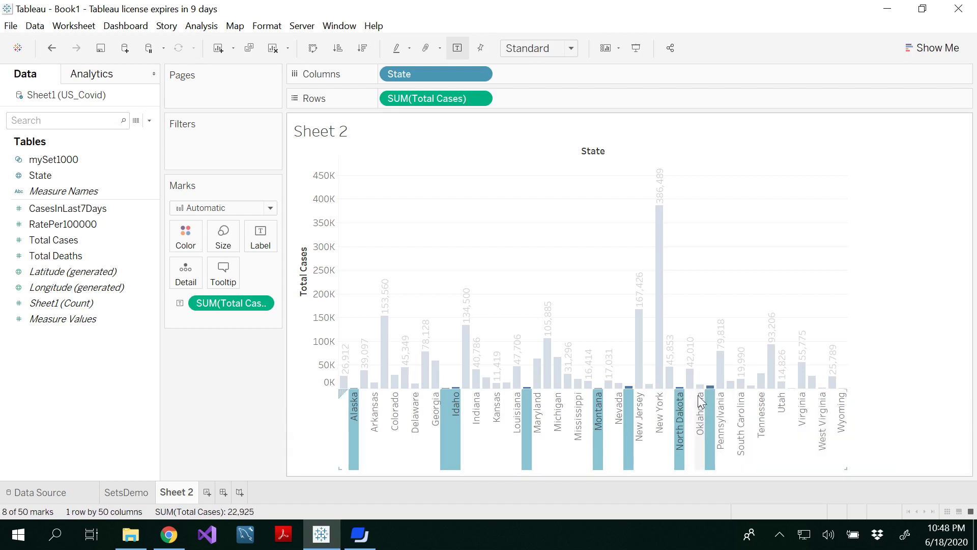
Add Oklahoma, South Dakota, Vermont, Washington, West Virginia and Wyoming to the selection.
left_click(698, 395, "ctrl")
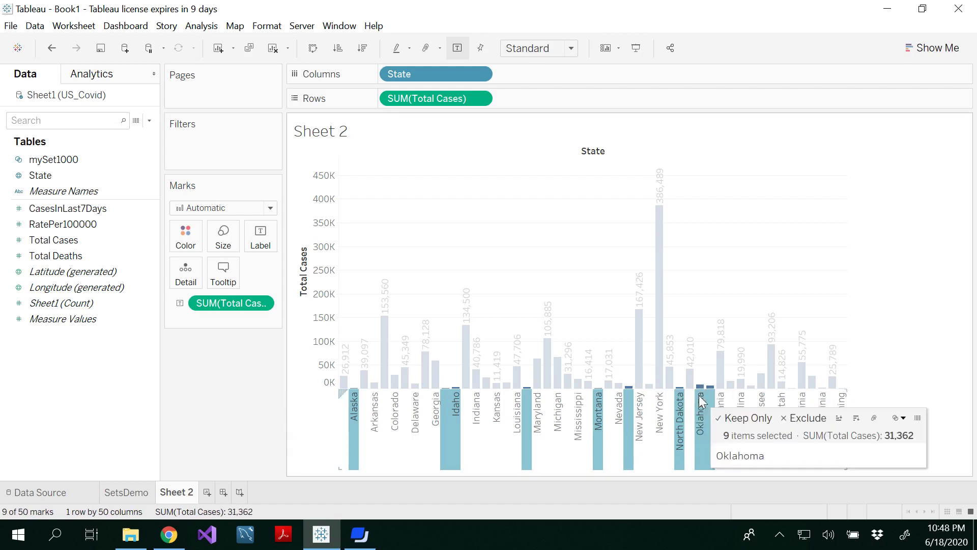
left_click(754, 398, "ctrl")
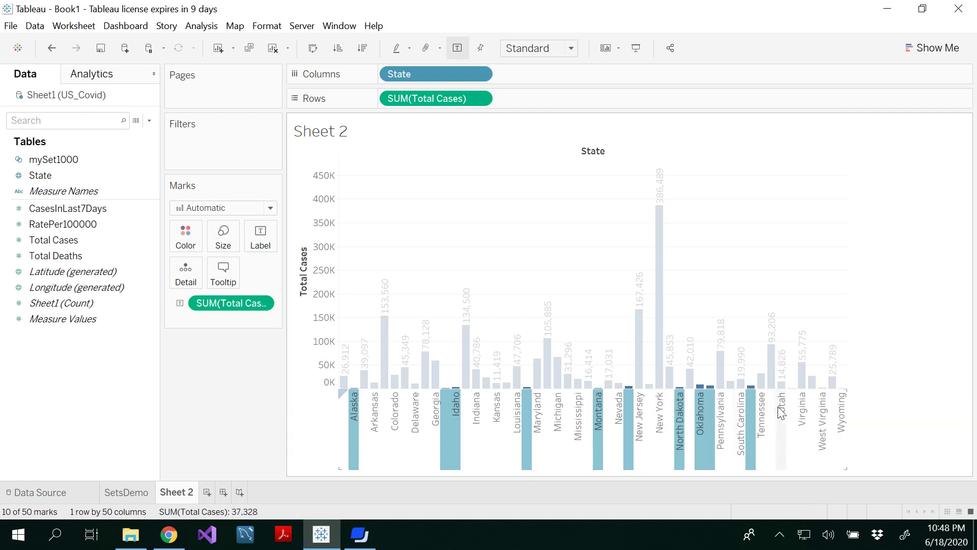
left_click(793, 398, "ctrl")
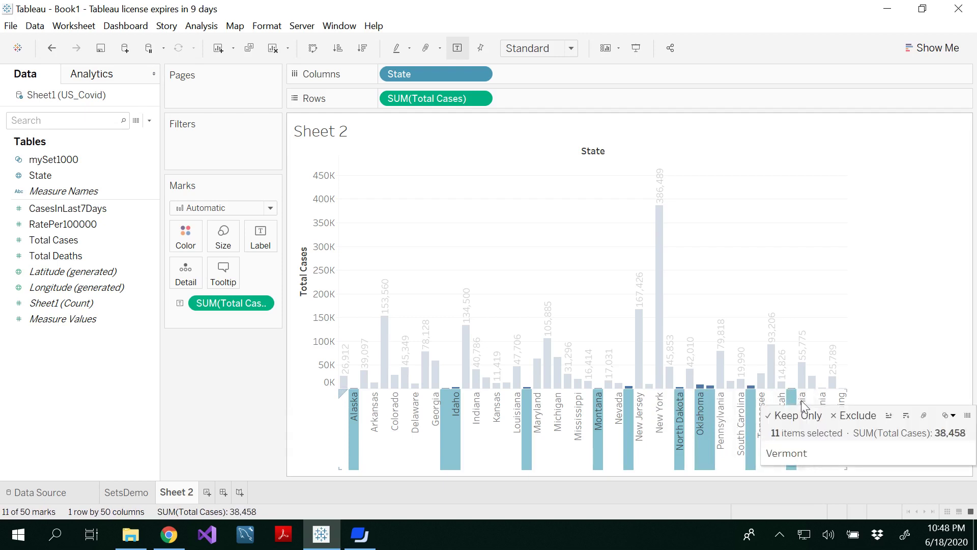
left_click(814, 391, "ctrl")
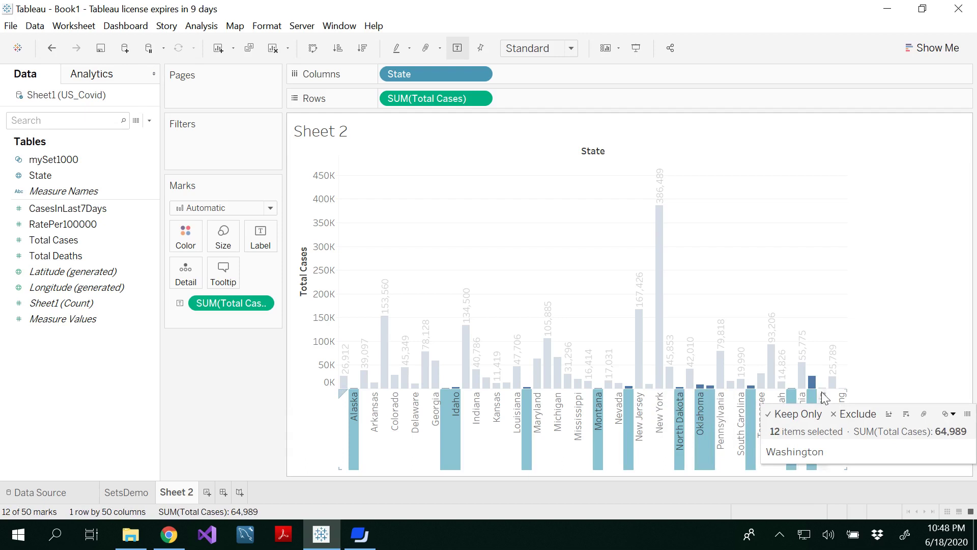
left_click(823, 396, "ctrl")
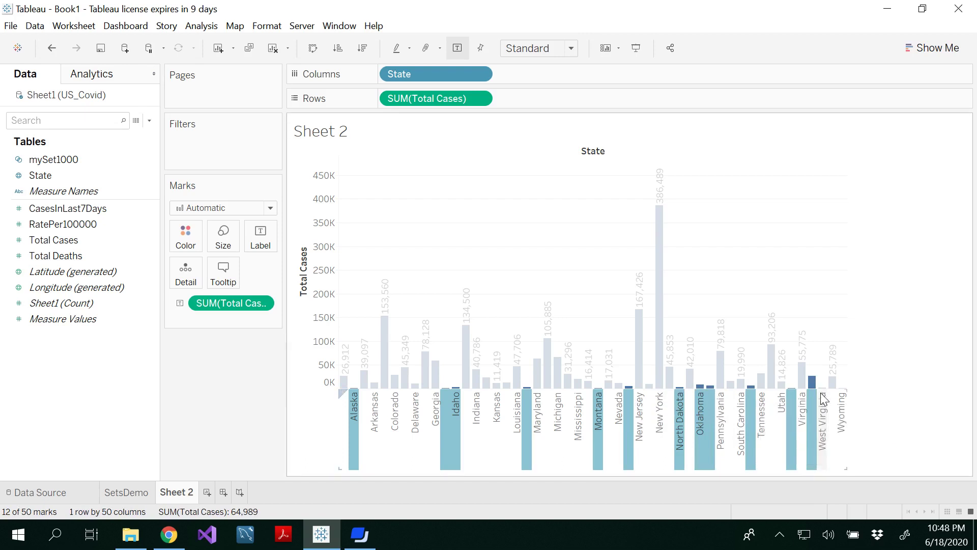
left_click(841, 403, "ctrl")
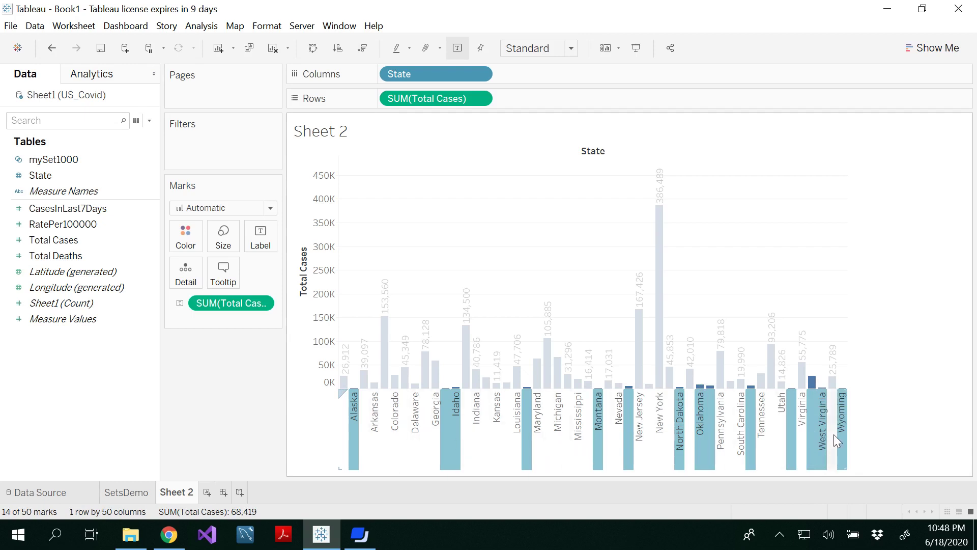
mouse_move(844, 433)
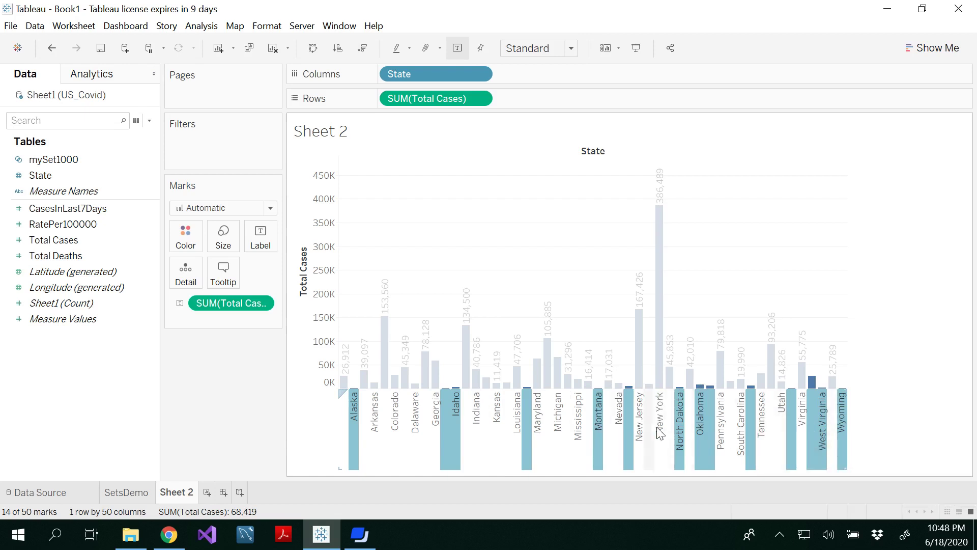
mouse_move(701, 421)
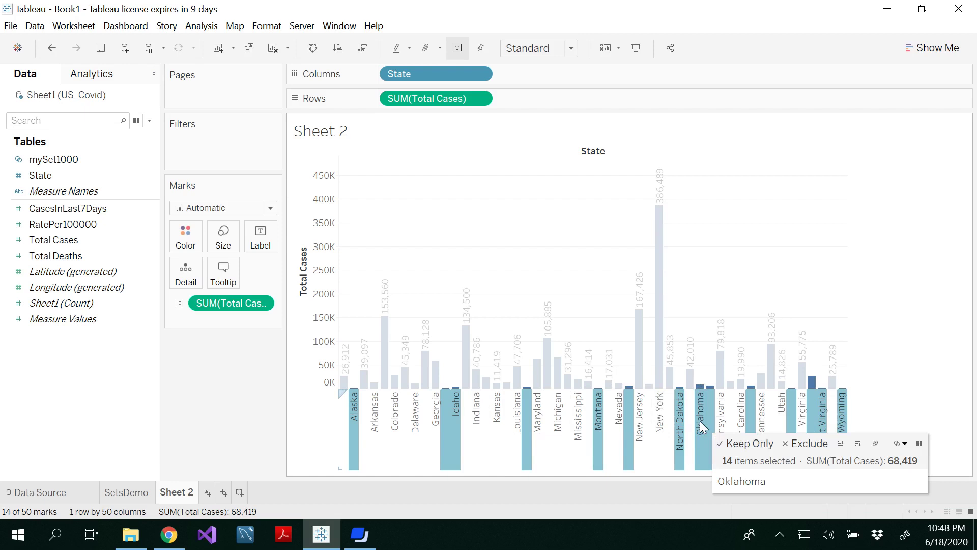
Group the 14 selected states into a single 68,419-case bar using Group Members.
left_click(876, 444)
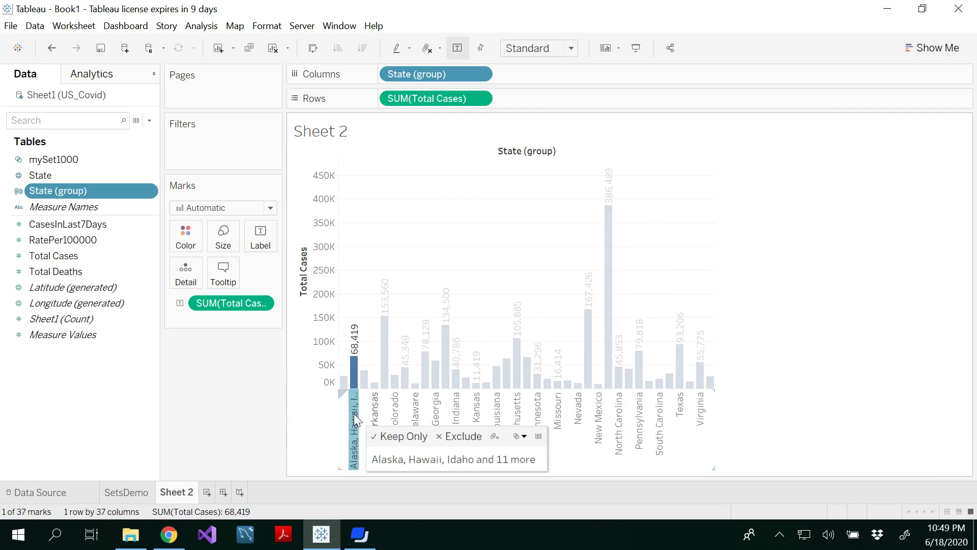
mouse_move(354, 379)
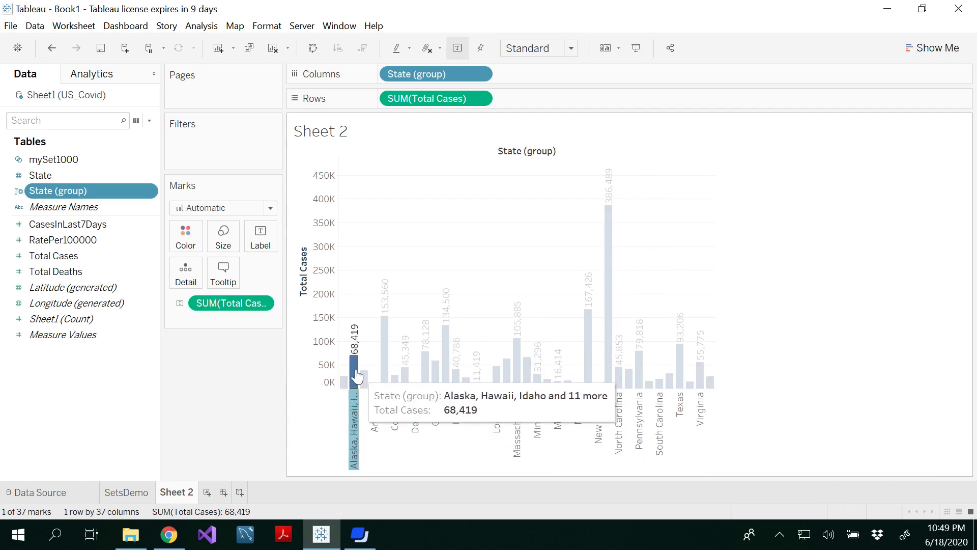
Rename the State (group) field in the Data pane to 'SmallerCount'.
right_click(100, 191)
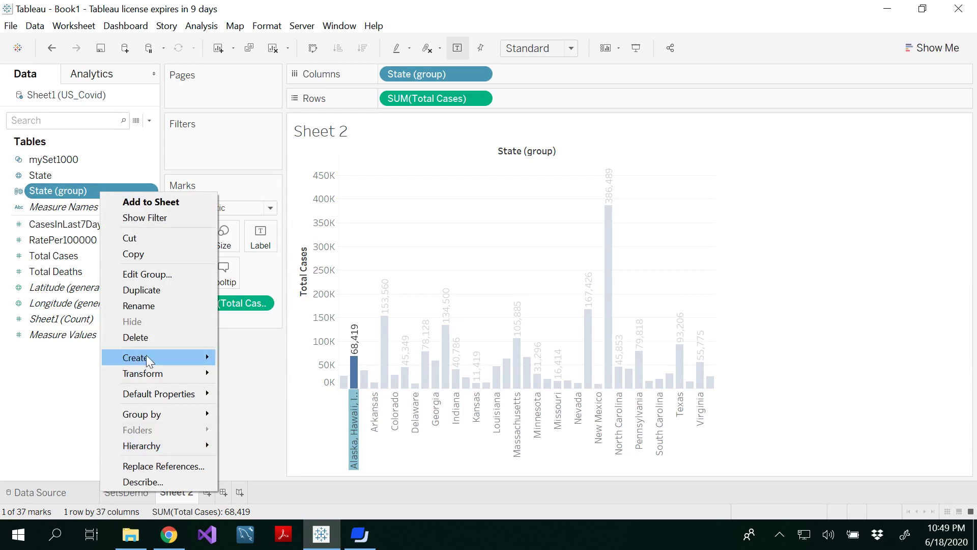
left_click(150, 305)
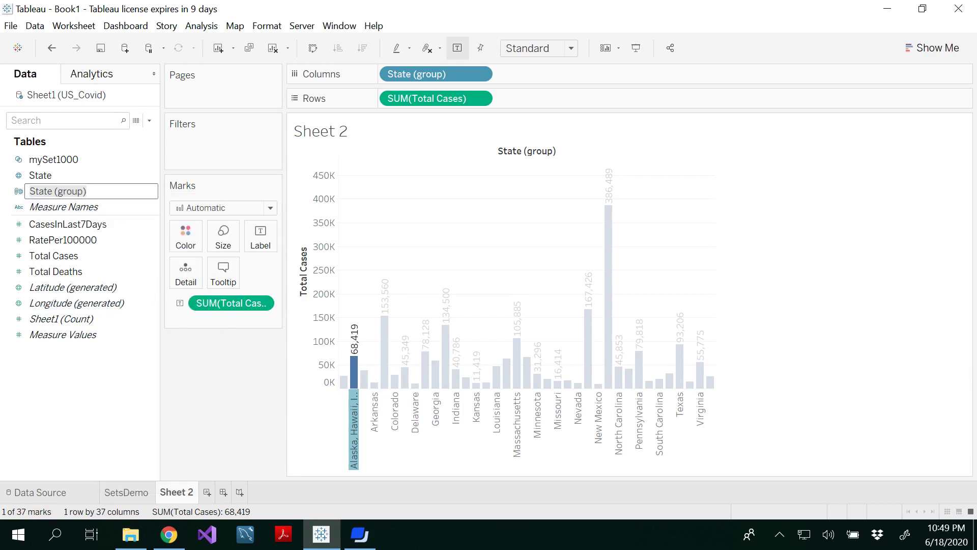
type("Sam")
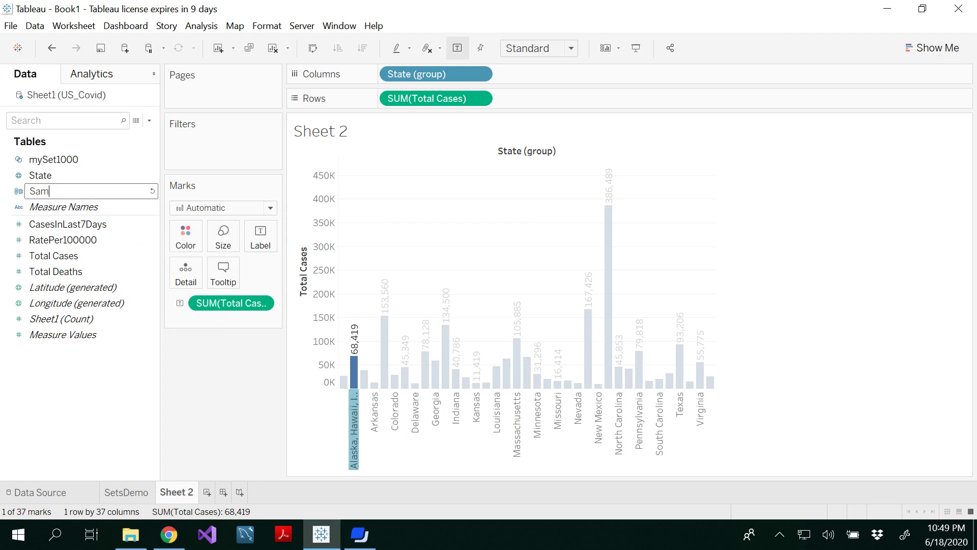
key("BackSpace")
key("BackSpace")
type("mallerCount")
key("Return")
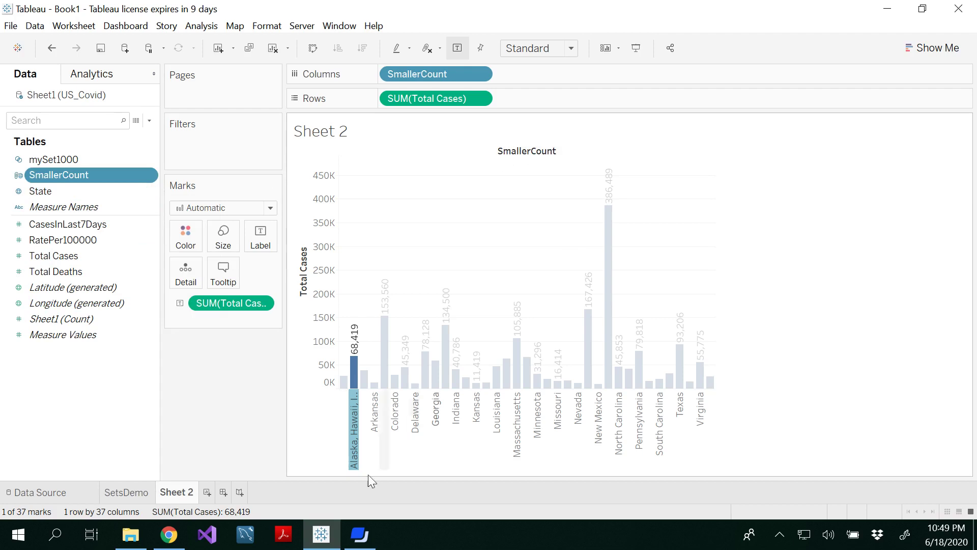
Alias the 'Alaska, Hawaii, Idaho and 11 more' bar as 'SmallerCount'.
right_click(350, 438)
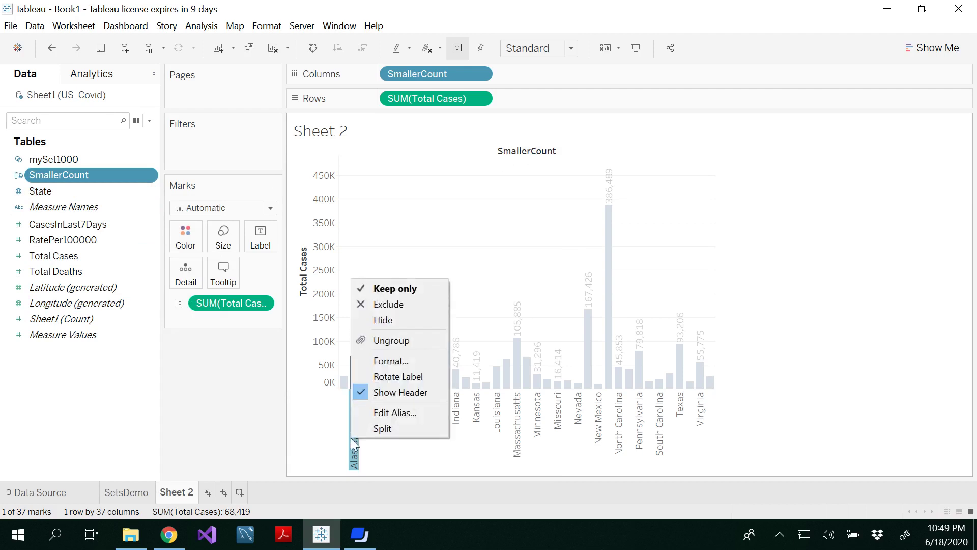
left_click(395, 413)
key("End")
key("shift+Left")
key("shift+Left")
key("shift+Left")
key("shift+Left")
key("shift+Left")
key("shift+Left")
key("shift+Left")
key("shift+Left")
key("shift+Left")
key("shift+Left")
key("shift+Left")
key("shift+Left")
key("shift+Left")
key("shift+Left")
key("shift+Left")
key("shift+Left")
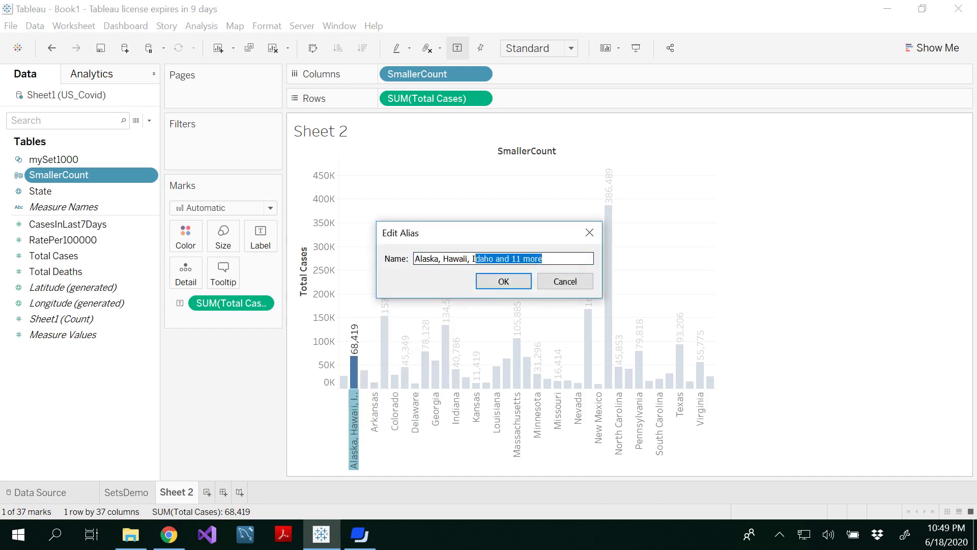
key("shift+Home")
type("Sma")
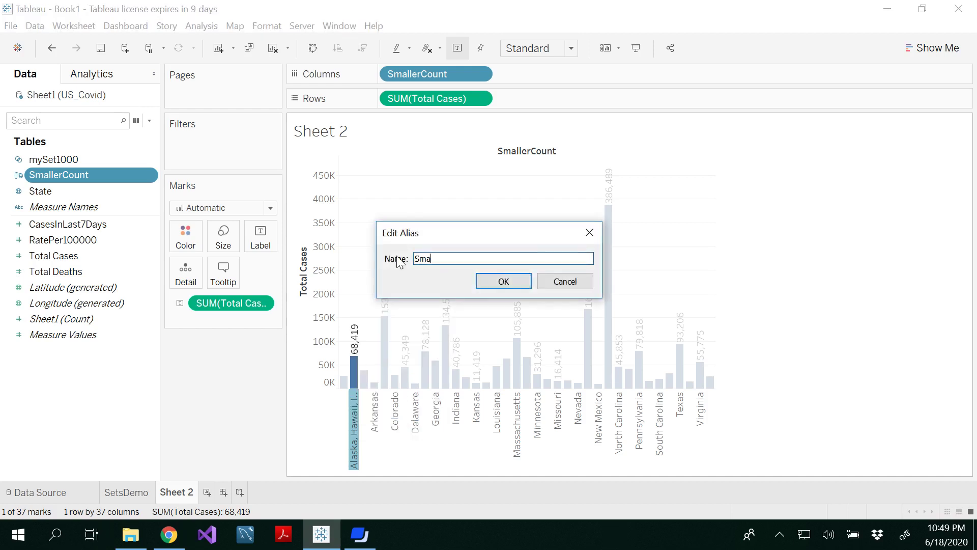
type("llerCou")
key("BackSpace")
left_click(511, 283)
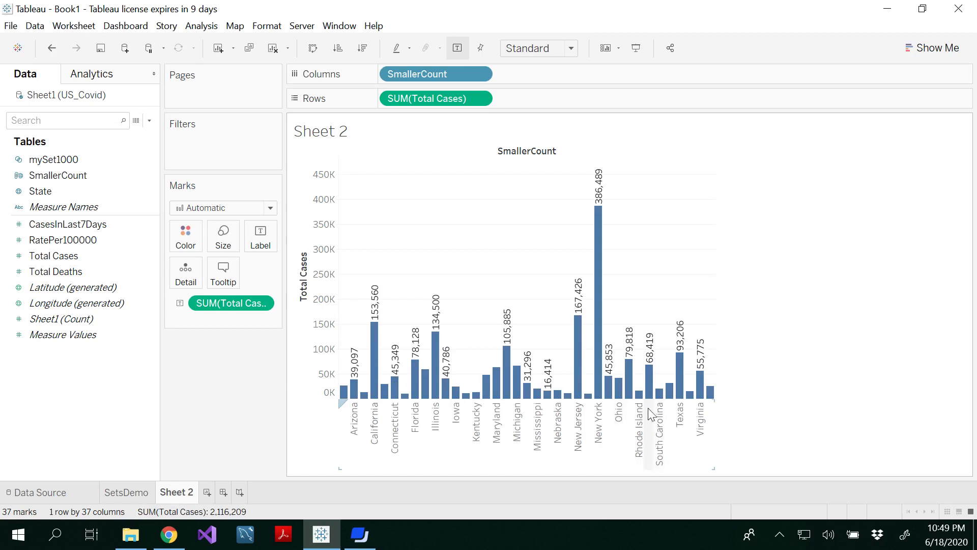
mouse_move(650, 403)
mouse_move(644, 385)
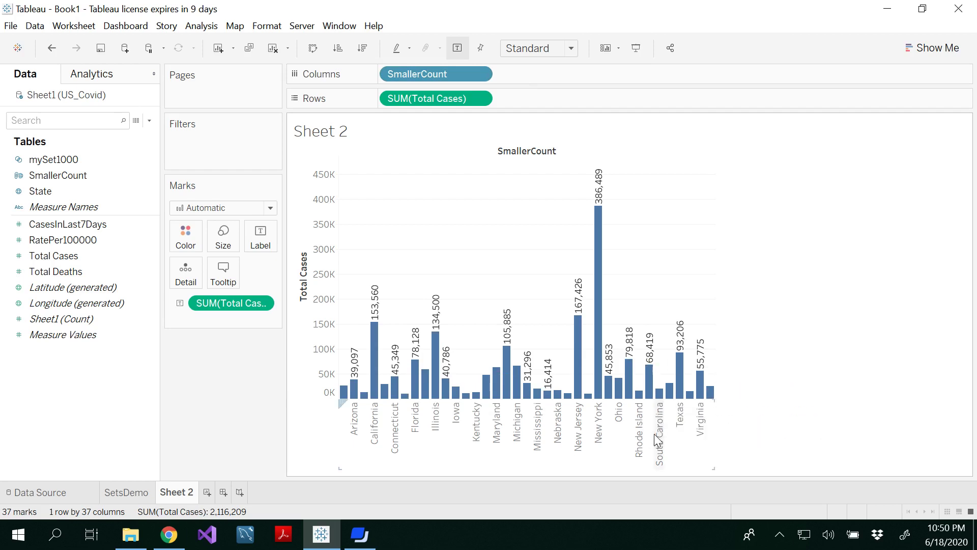